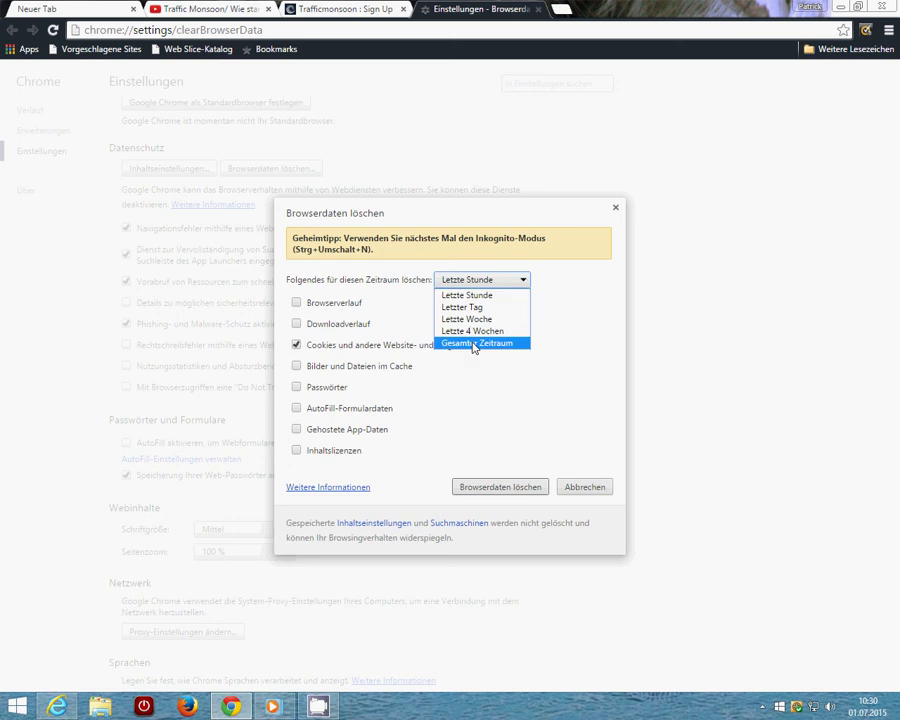
Clear cookies and site data with the time range set to Gesamter Zeitraum
click(475, 343)
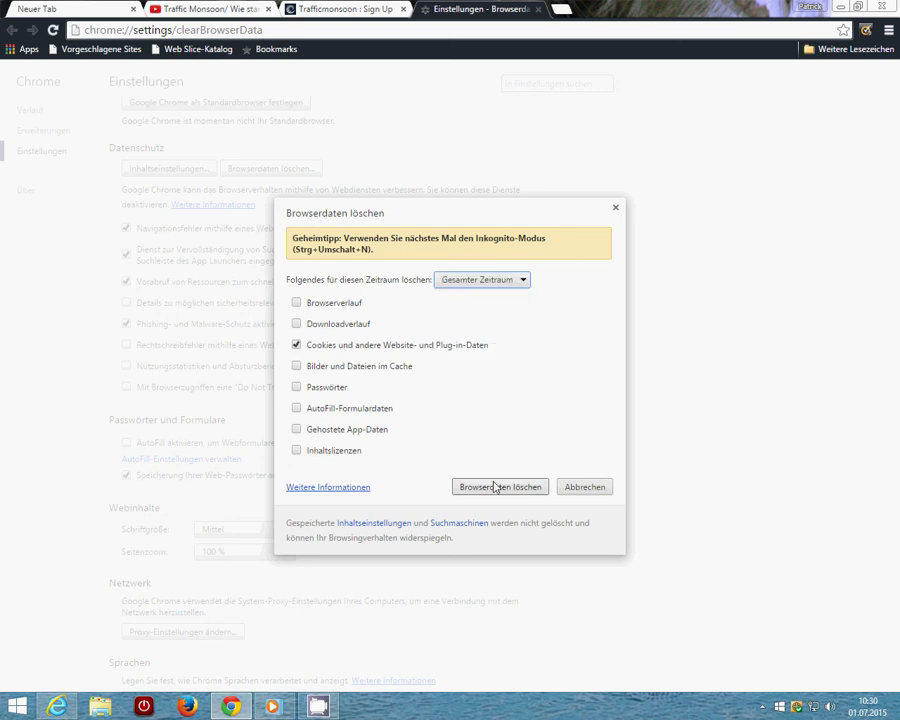
click(494, 487)
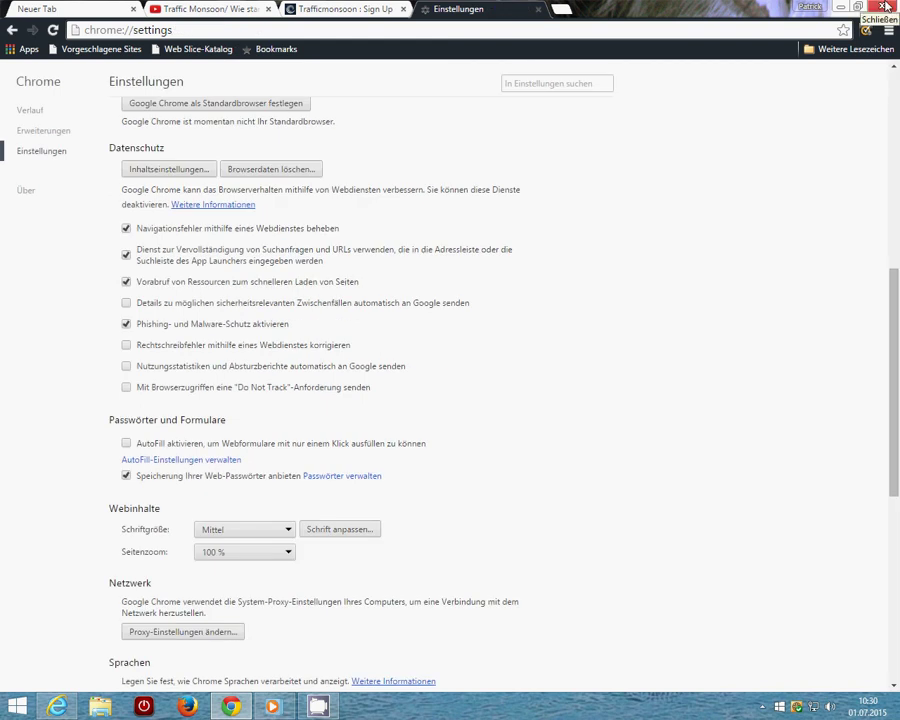
On the Traffic Monsoon video, select the goo.gl link in the description, then cancel the edit
click(250, 8)
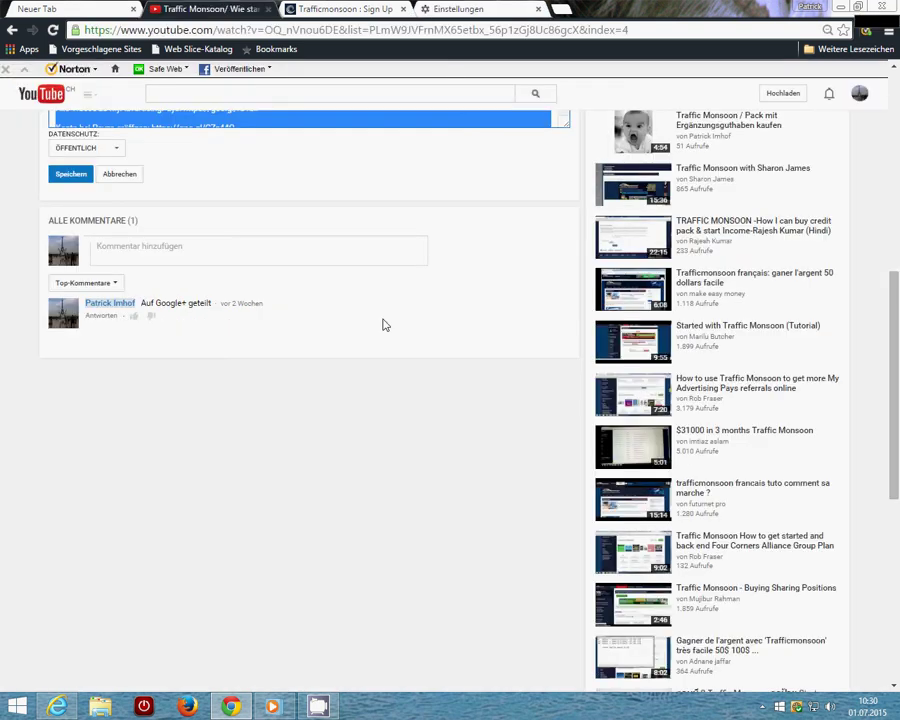
scroll(382, 300, up, 2)
key(Tab)
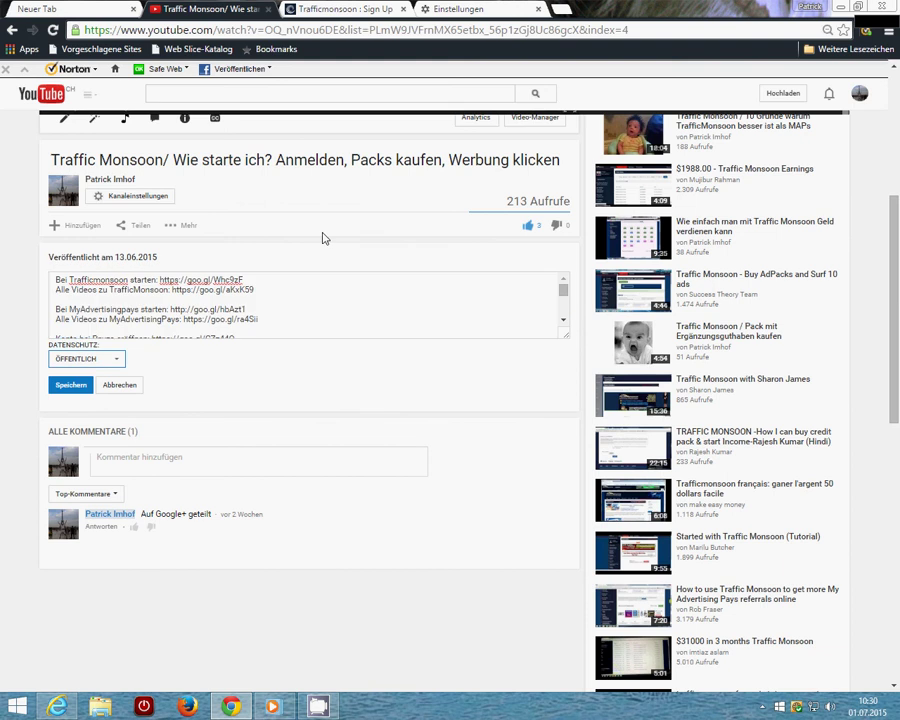
scroll(322, 238, up, 3)
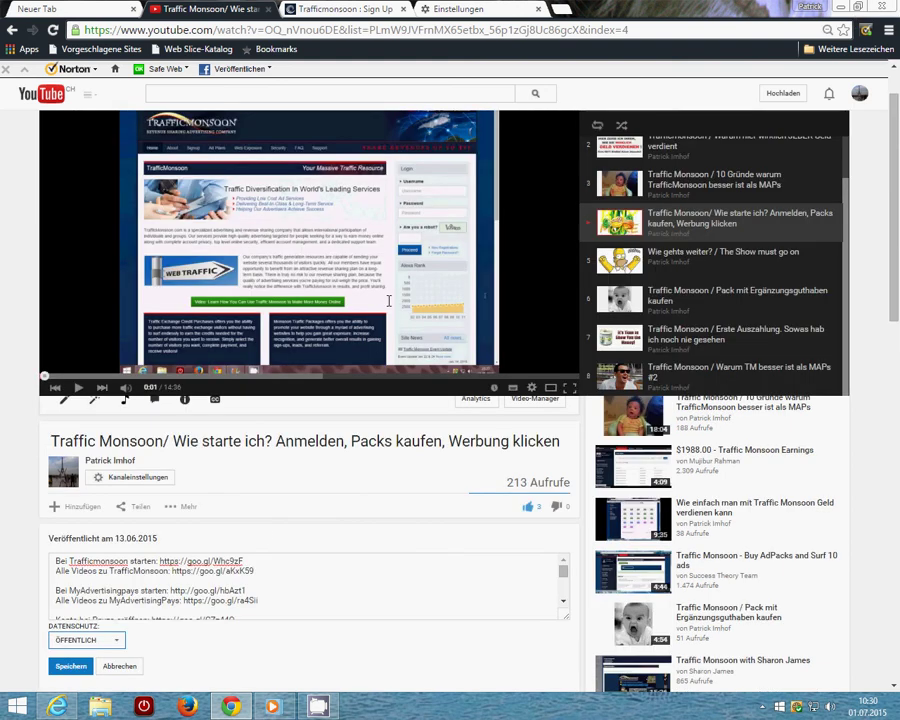
click(246, 562)
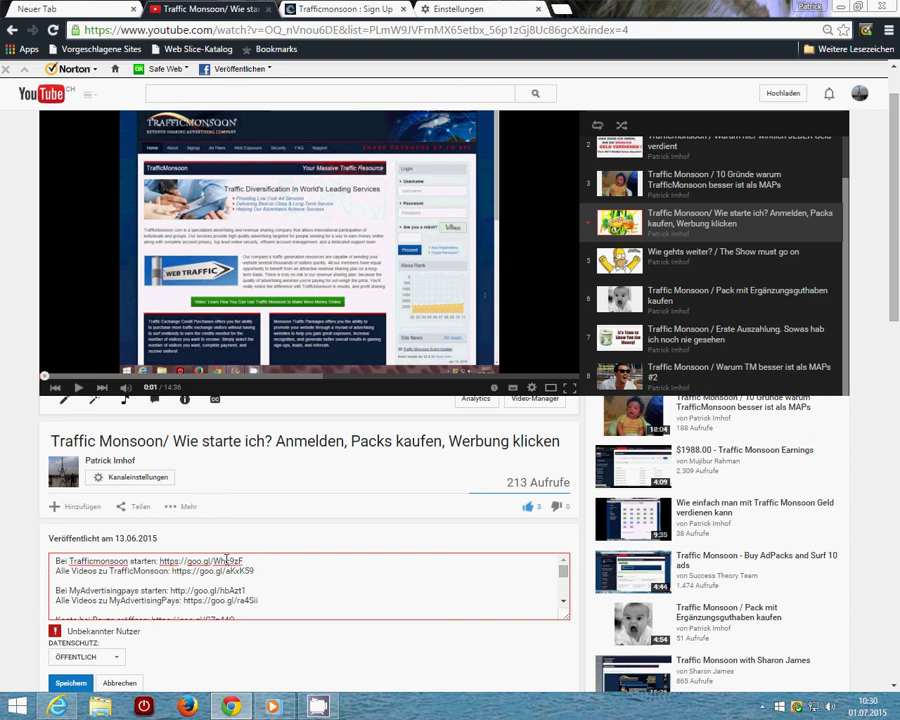
drag(243, 561, 158, 560)
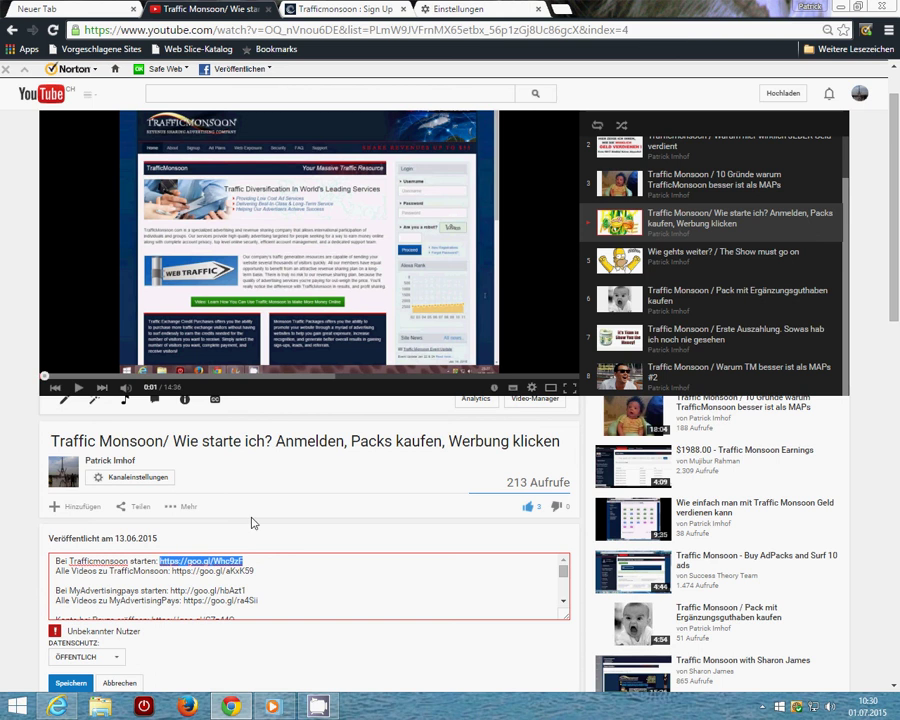
scroll(255, 505, down, 3)
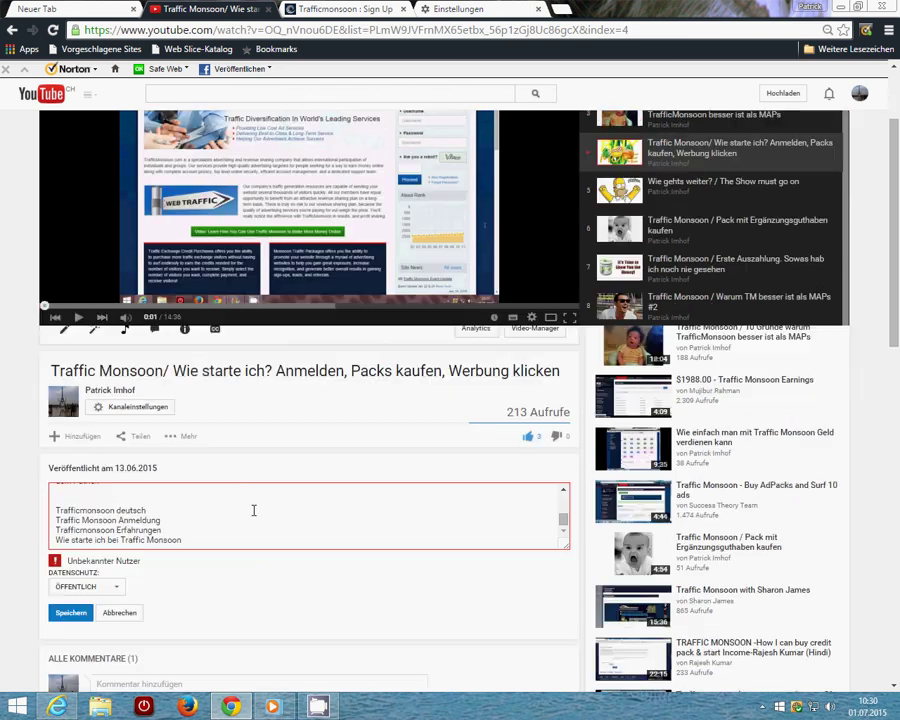
click(119, 613)
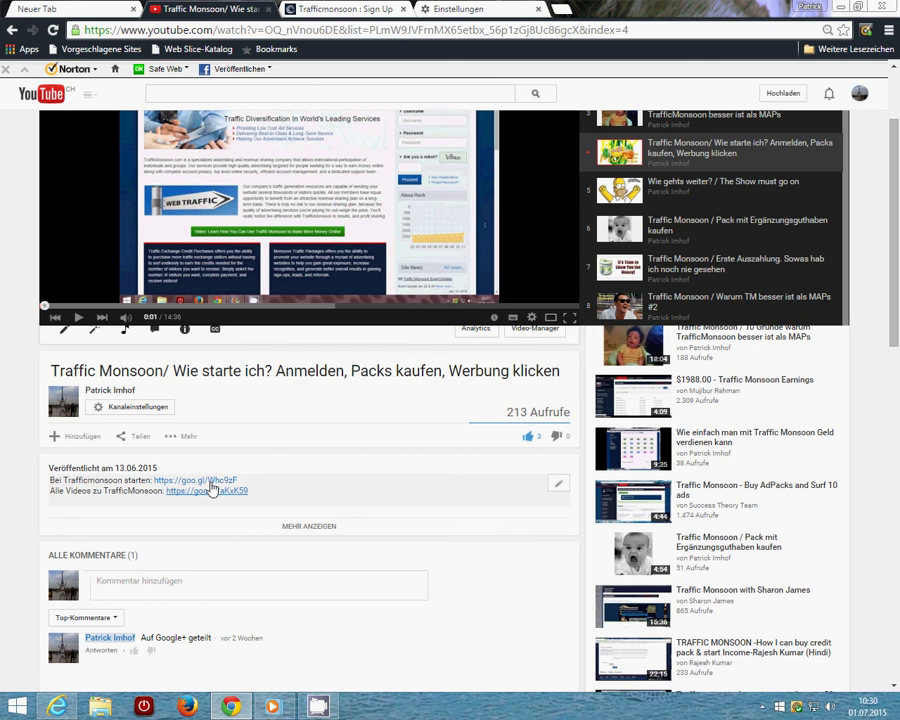
Follow the goo.gl referral link past the redirect notice, pause the presenter video, and choose Join Us Today
click(209, 483)
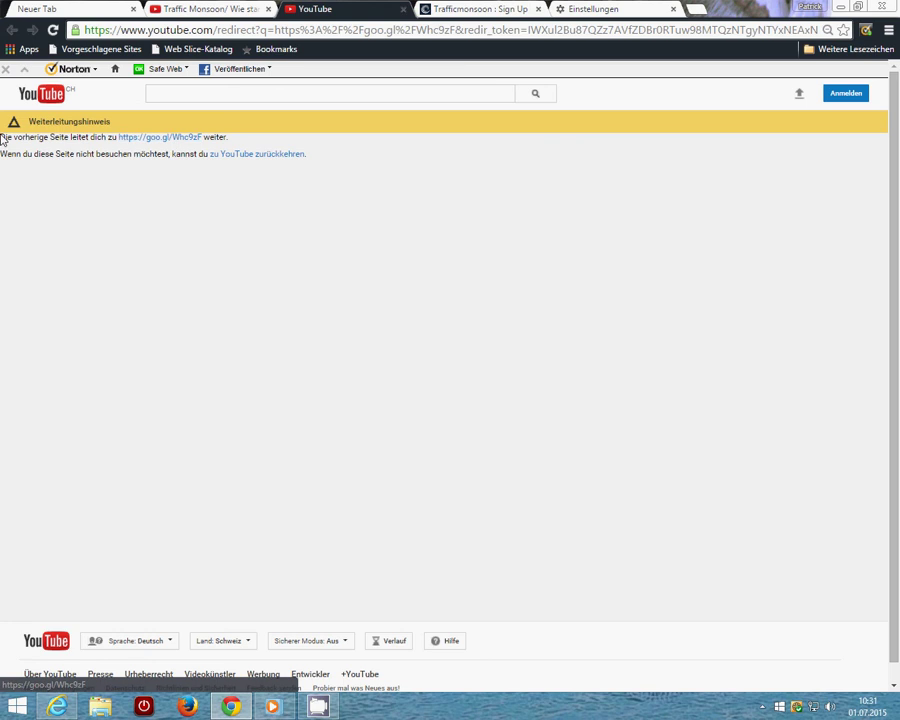
click(152, 139)
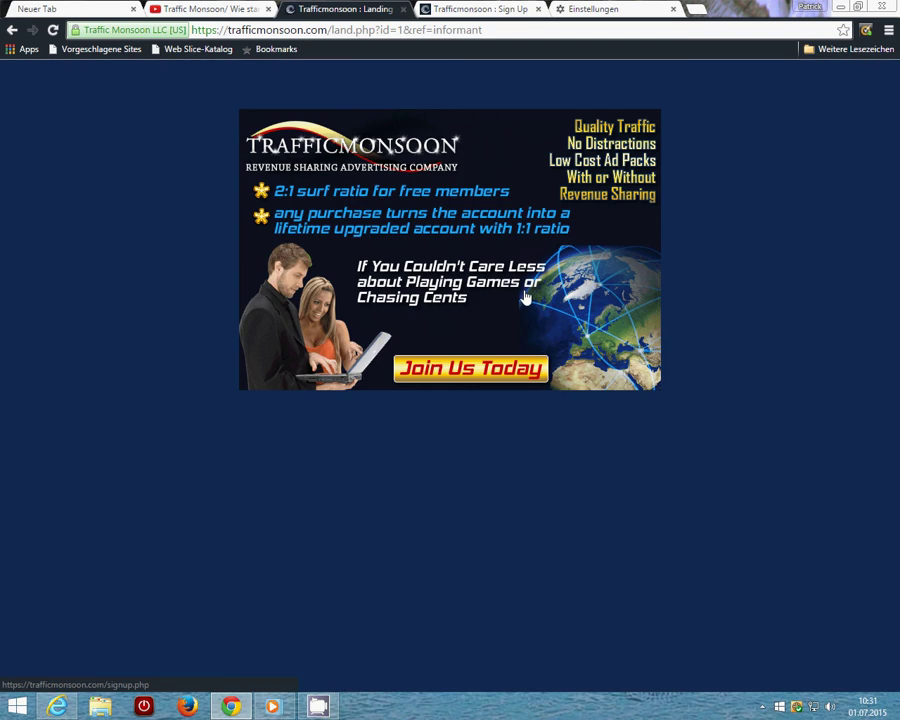
click(468, 346)
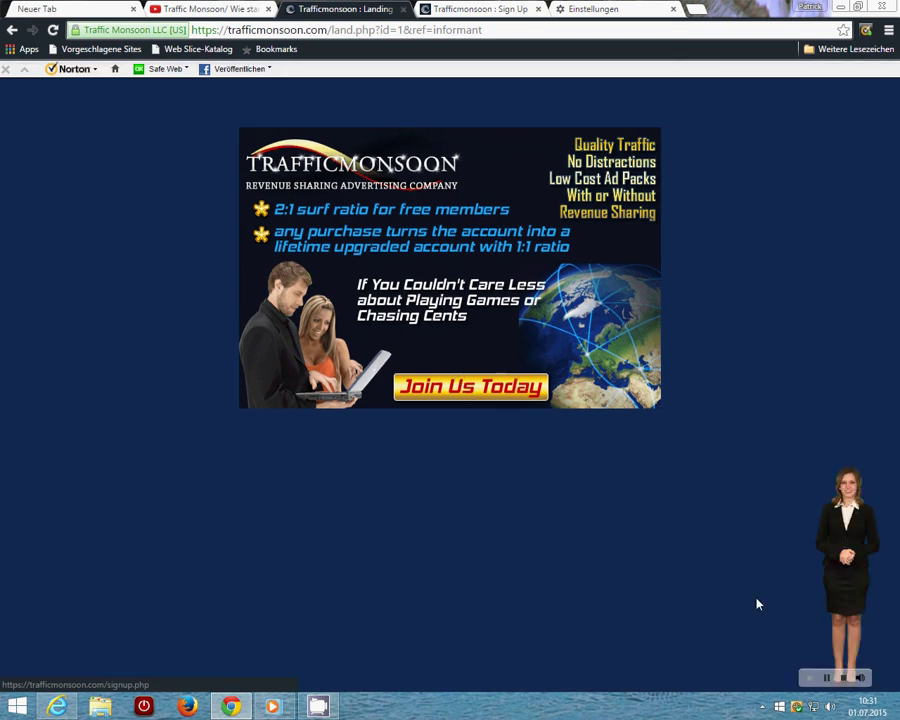
click(826, 680)
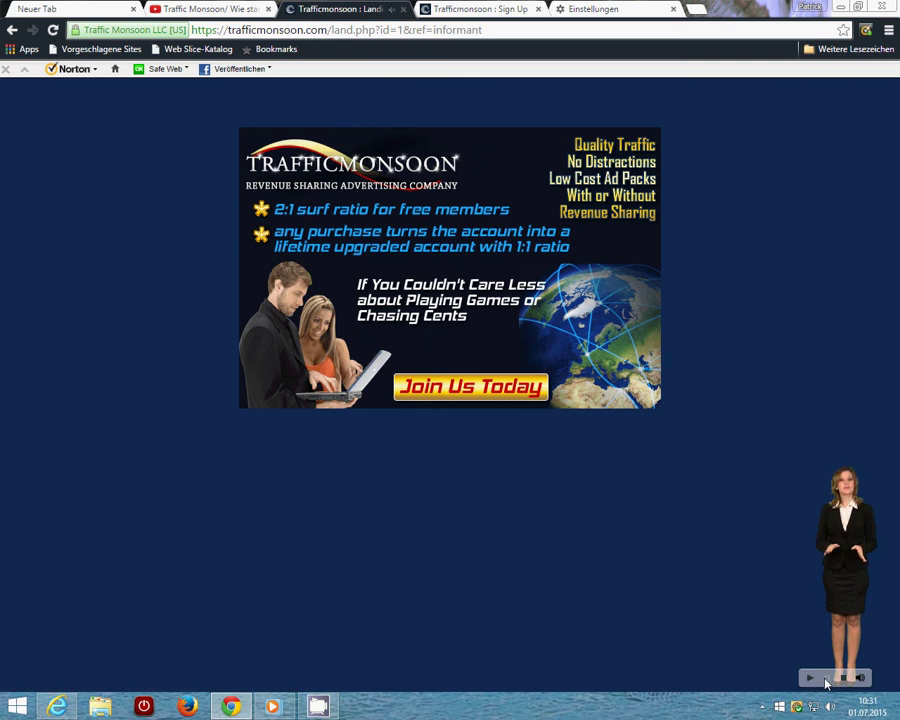
click(485, 393)
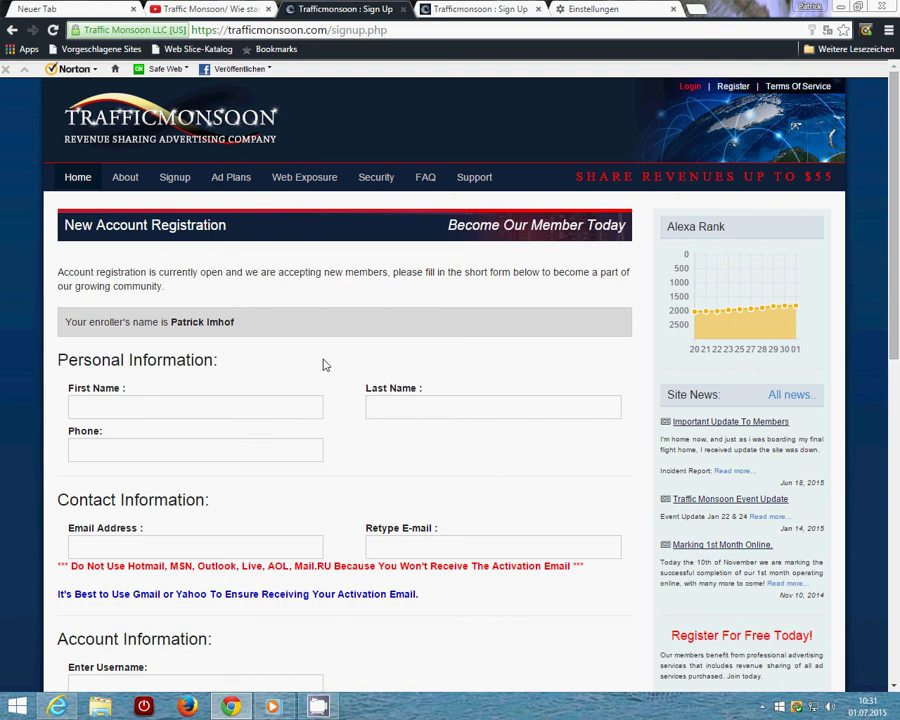
Highlight the red warning against Hotmail through Mail.RU addresses on the signup form
scroll(416, 320, down, 3)
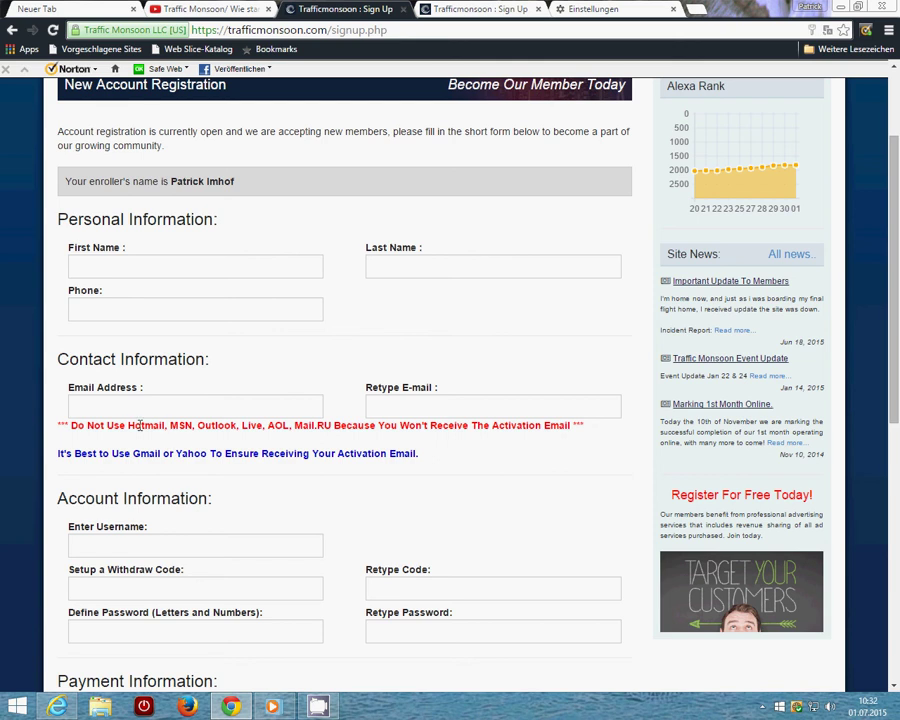
drag(130, 425, 333, 426)
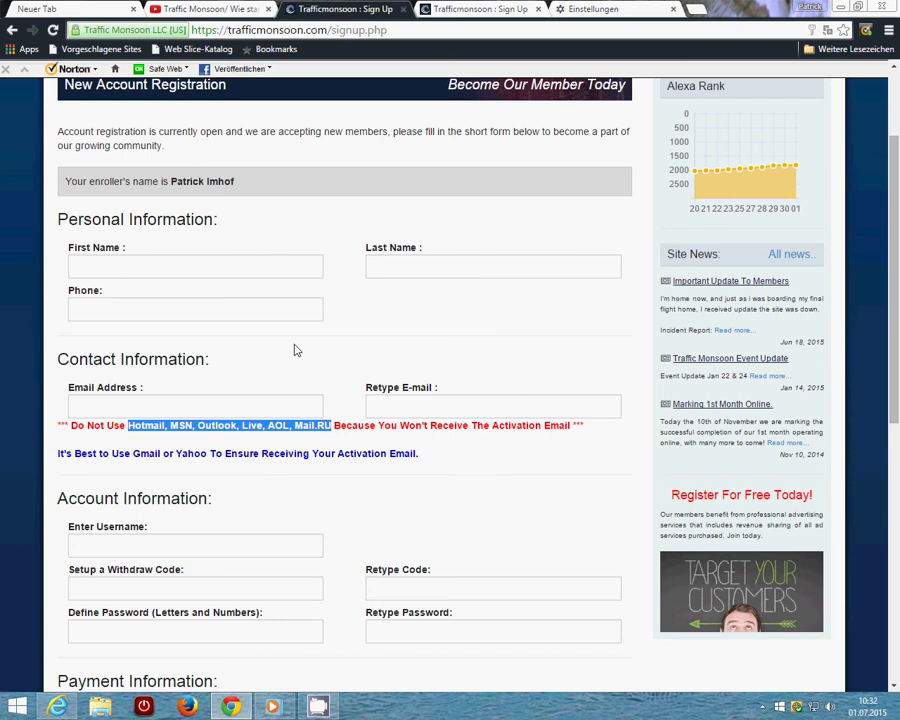
scroll(296, 350, down, 2)
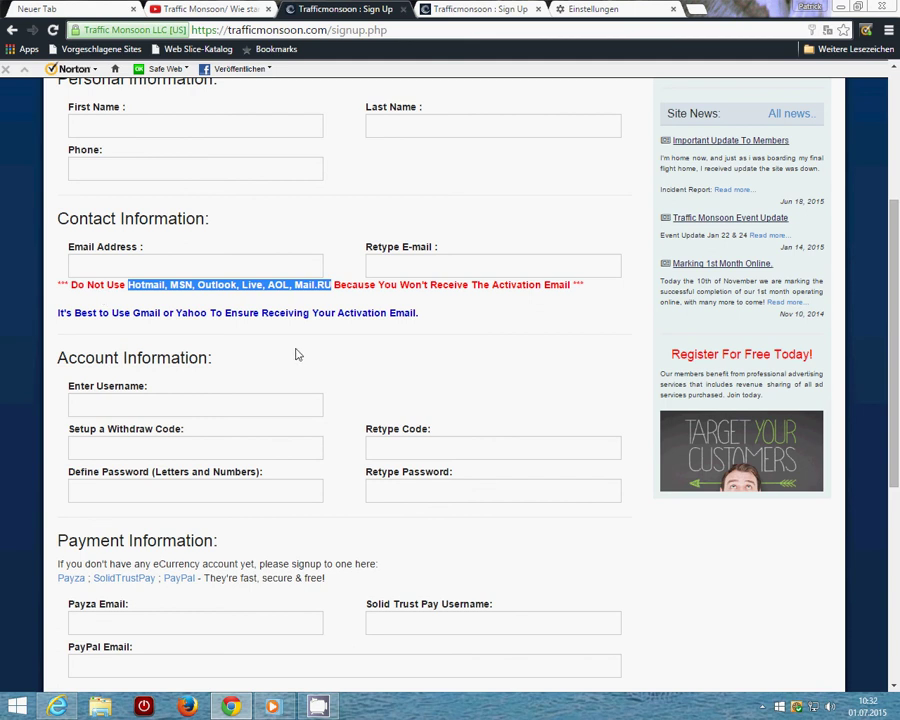
click(171, 452)
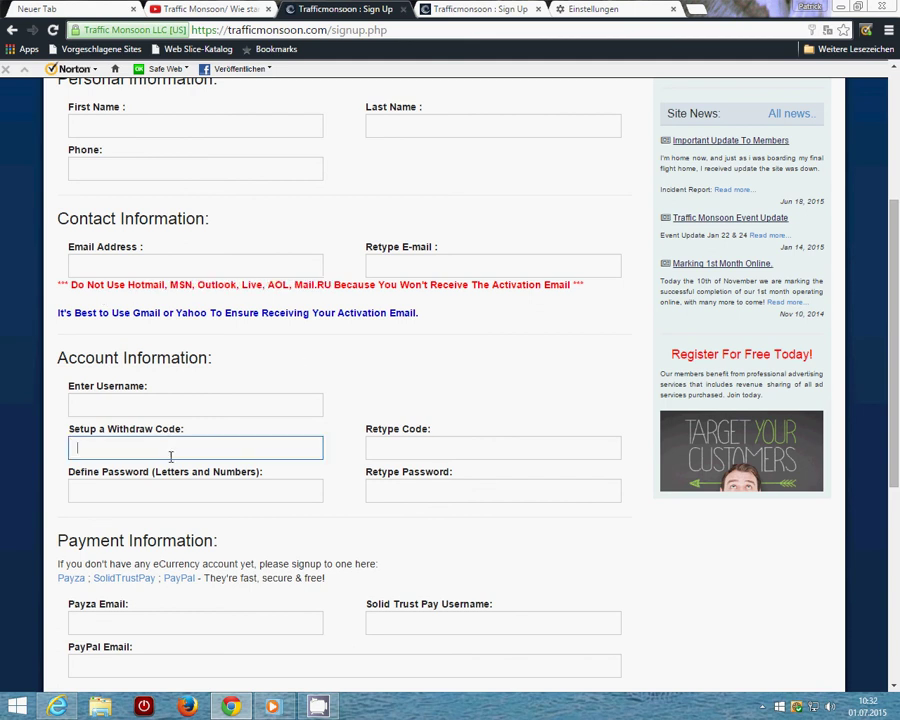
click(439, 444)
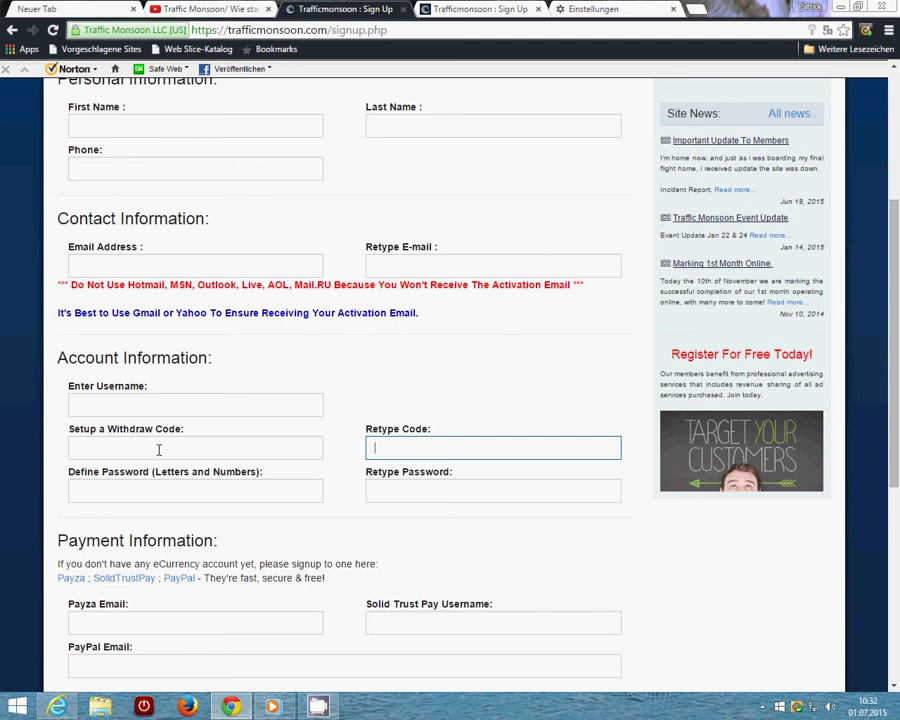
click(193, 497)
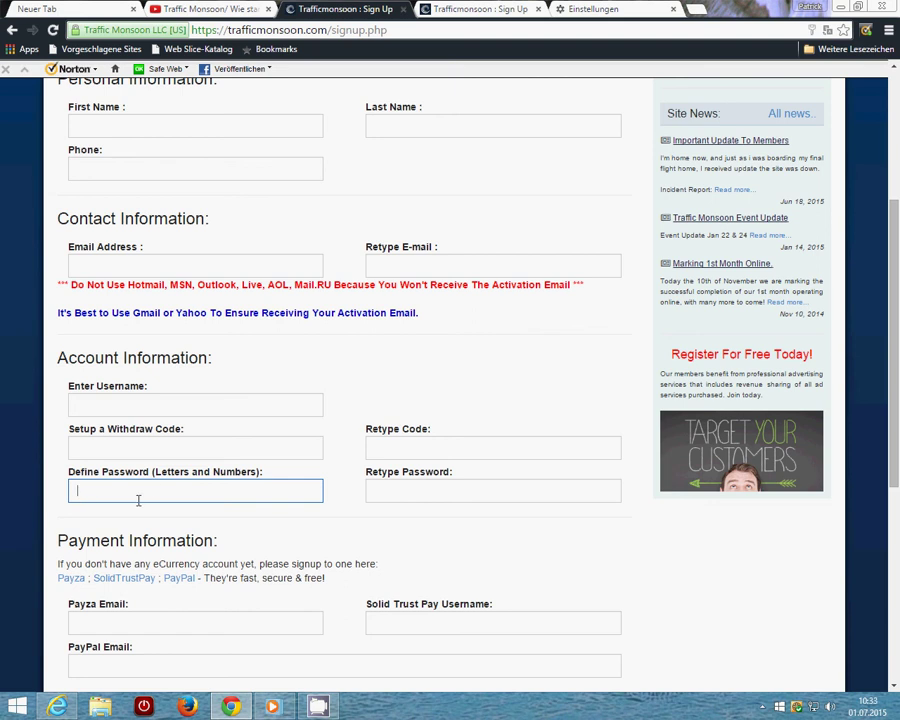
click(388, 489)
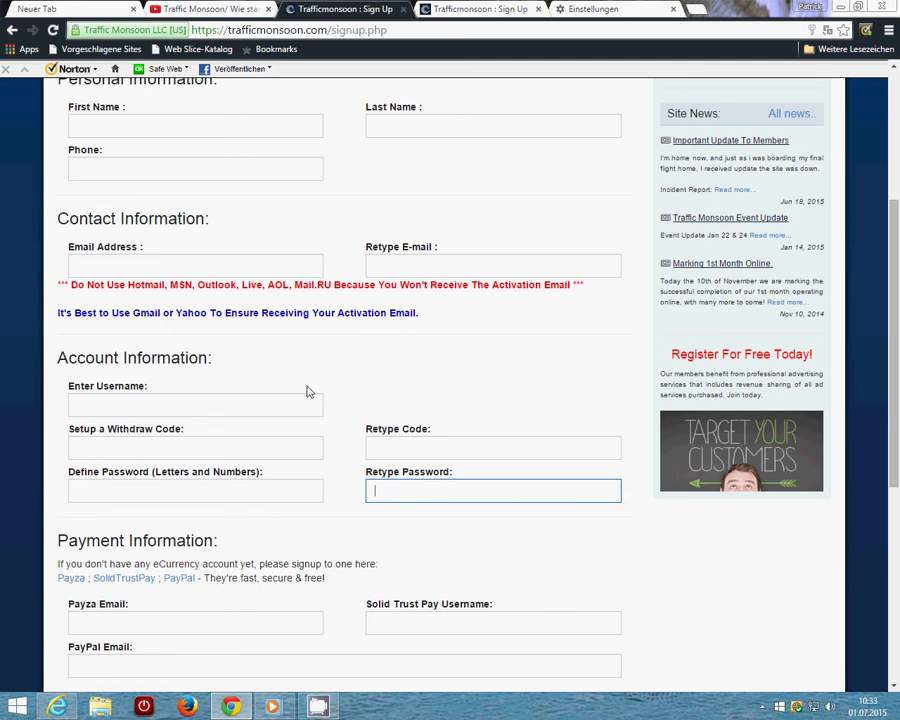
scroll(307, 392, down, 2)
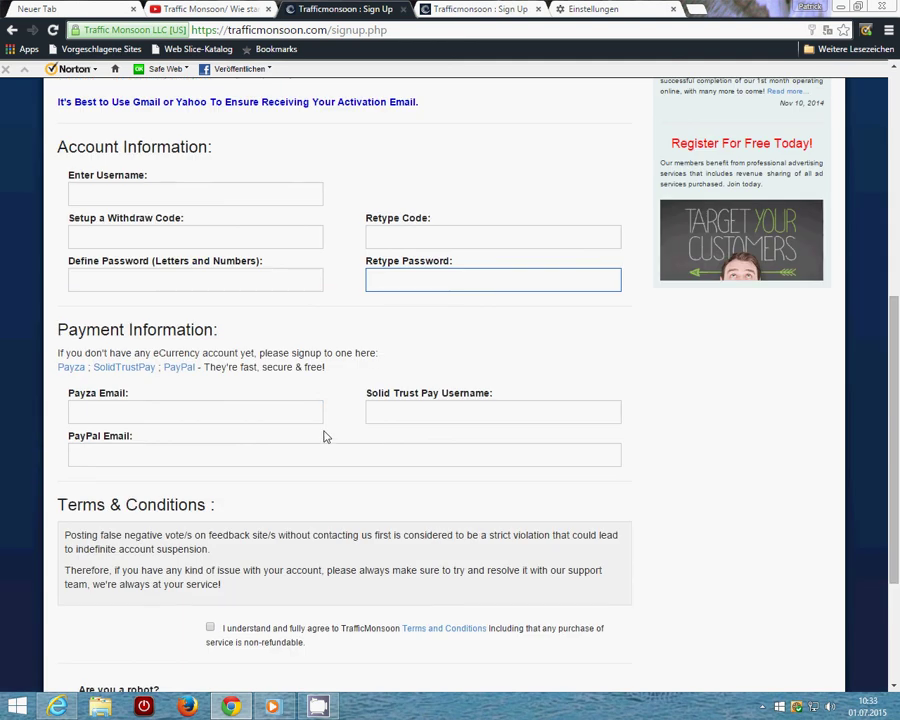
click(131, 410)
click(409, 411)
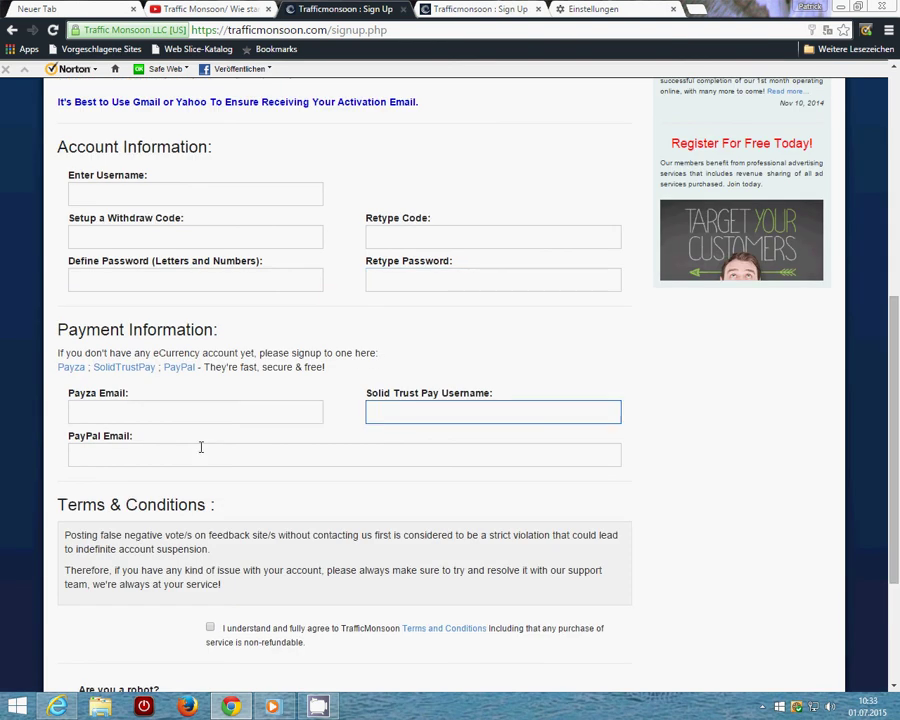
click(193, 454)
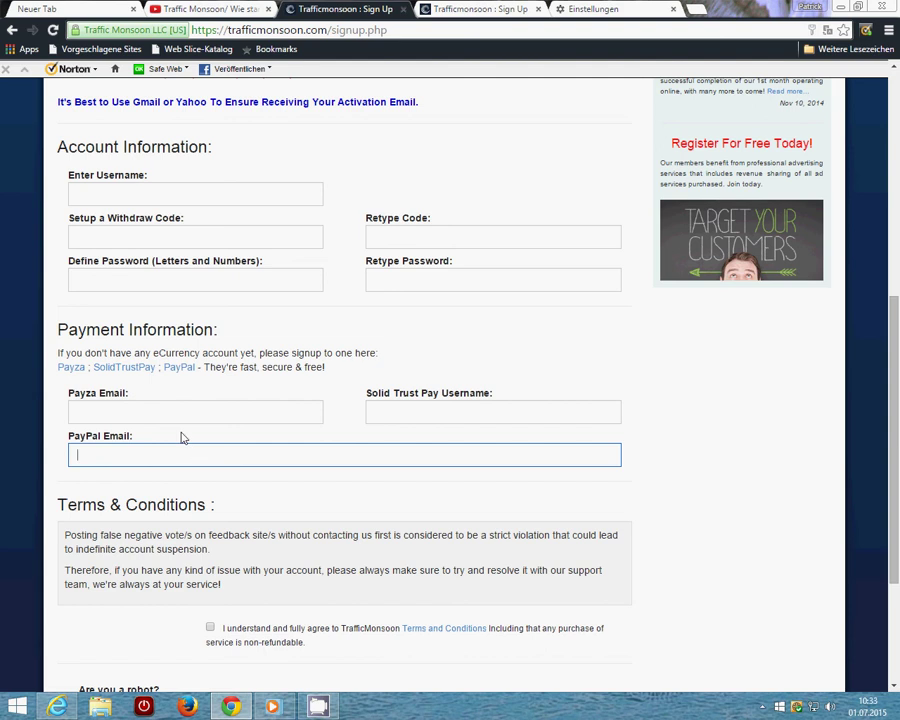
click(206, 420)
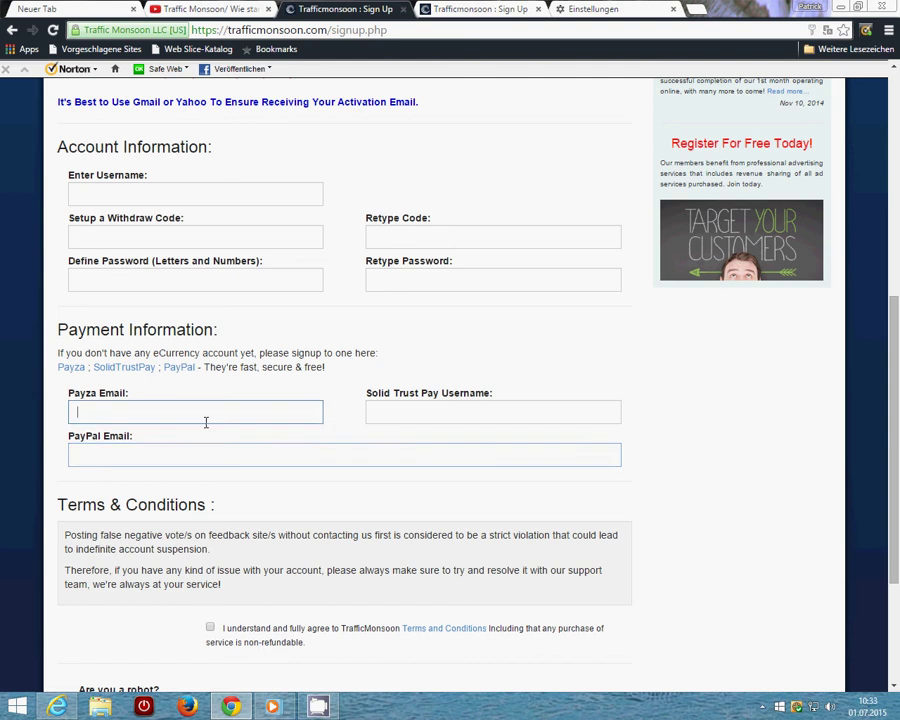
click(403, 414)
click(335, 456)
Tick the terms checkbox and the 'Are you a robot?' box, then return to the form's top
scroll(350, 421, down, 3)
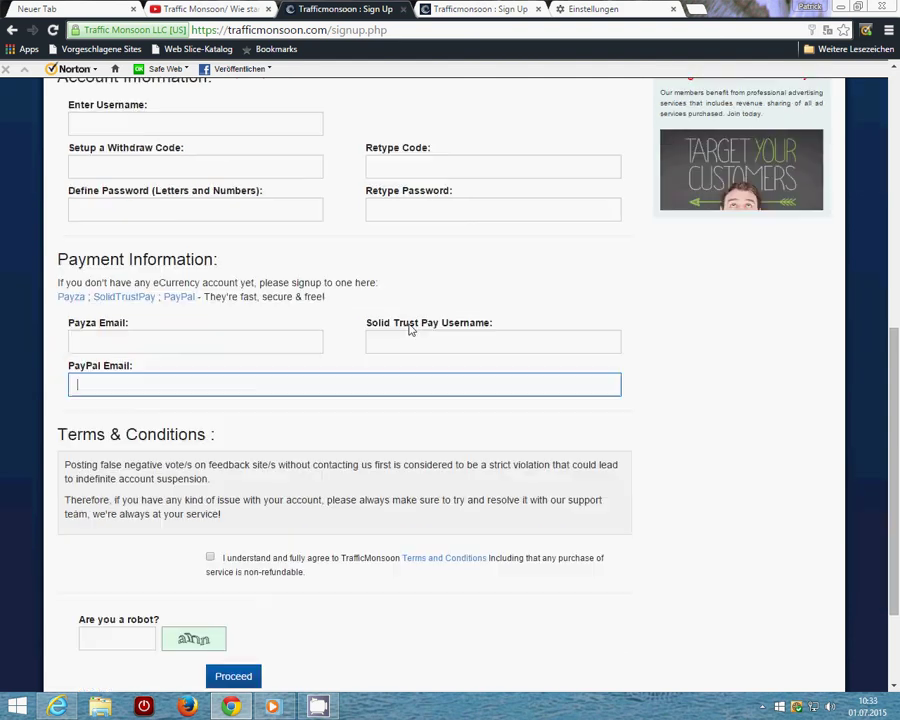
click(211, 488)
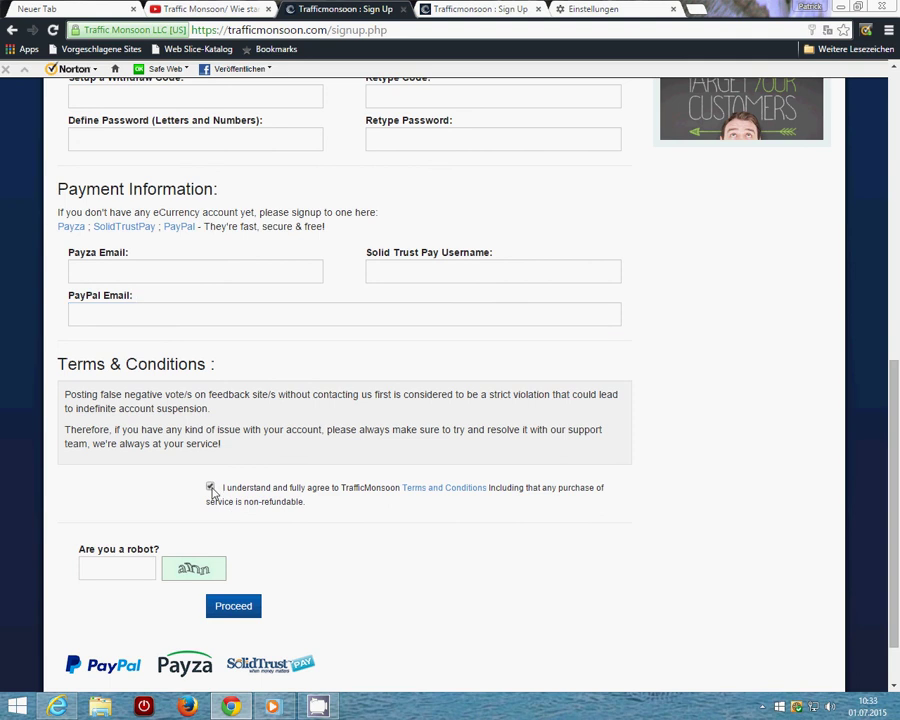
click(114, 570)
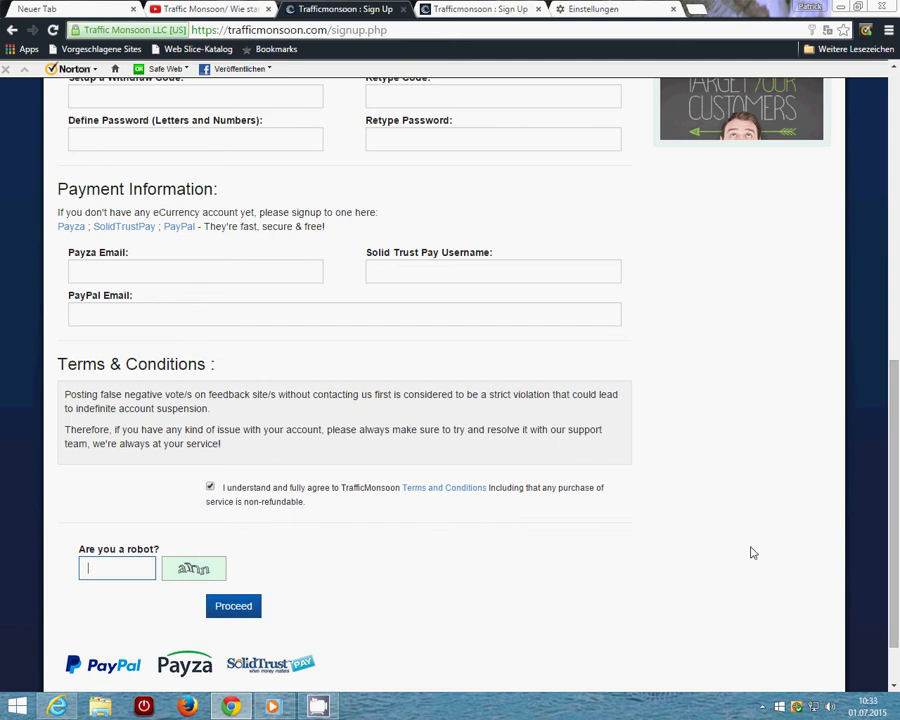
key(Return)
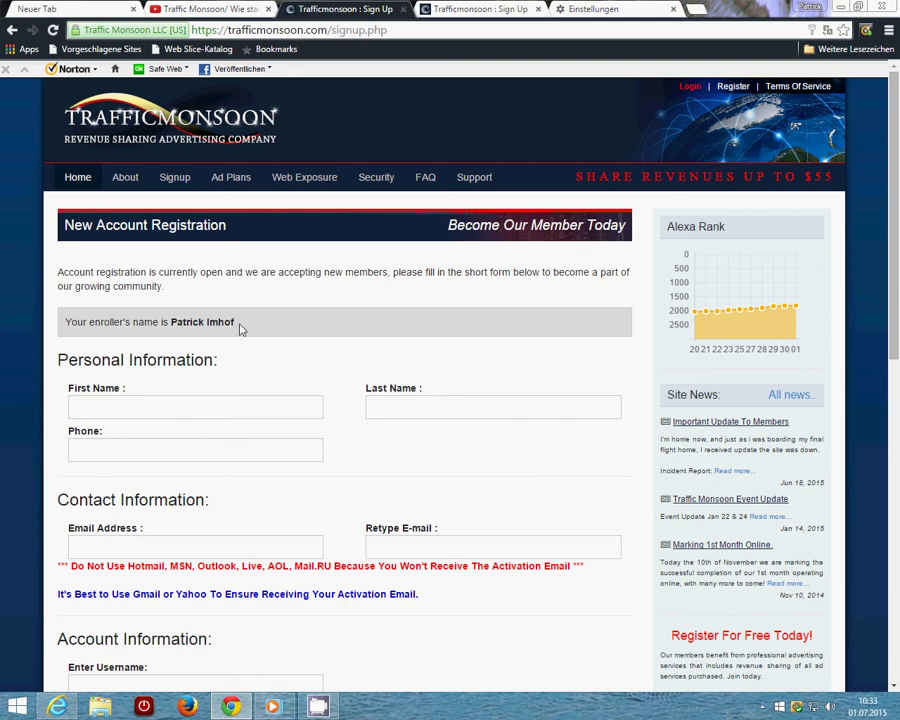
Select the enroller's name at the top of the New Account Registration form
drag(235, 322, 168, 322)
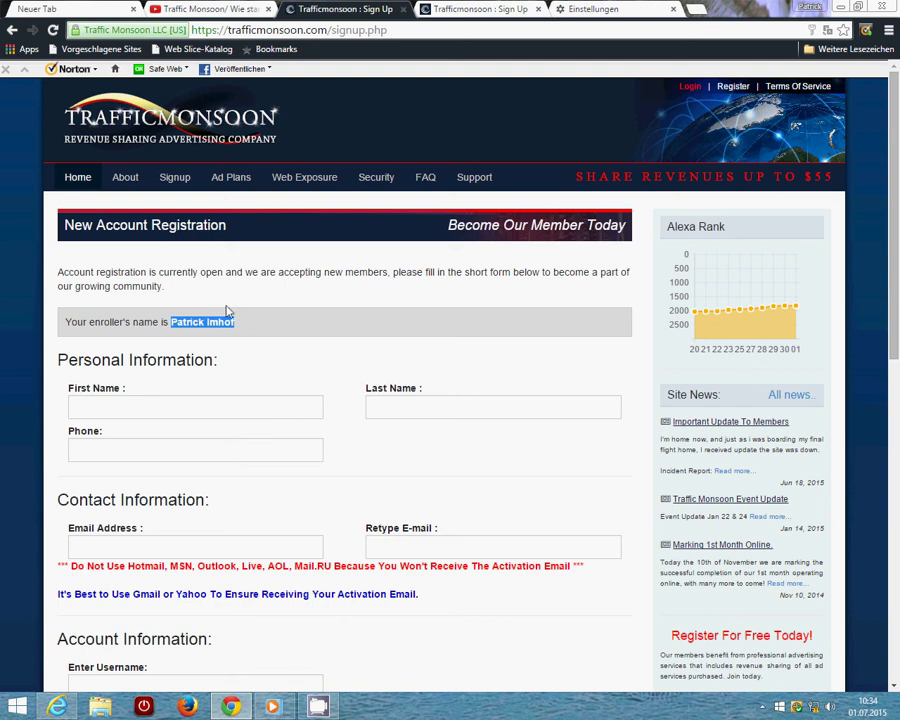
Bring the CamStudio window in front of the registration page from the hidden tray icons
click(320, 707)
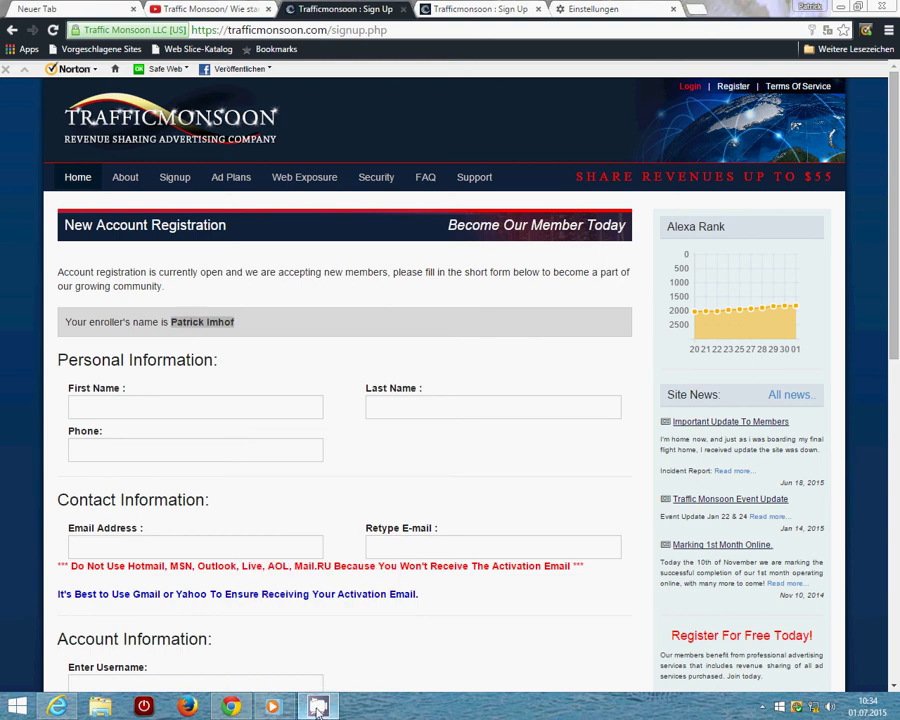
click(765, 707)
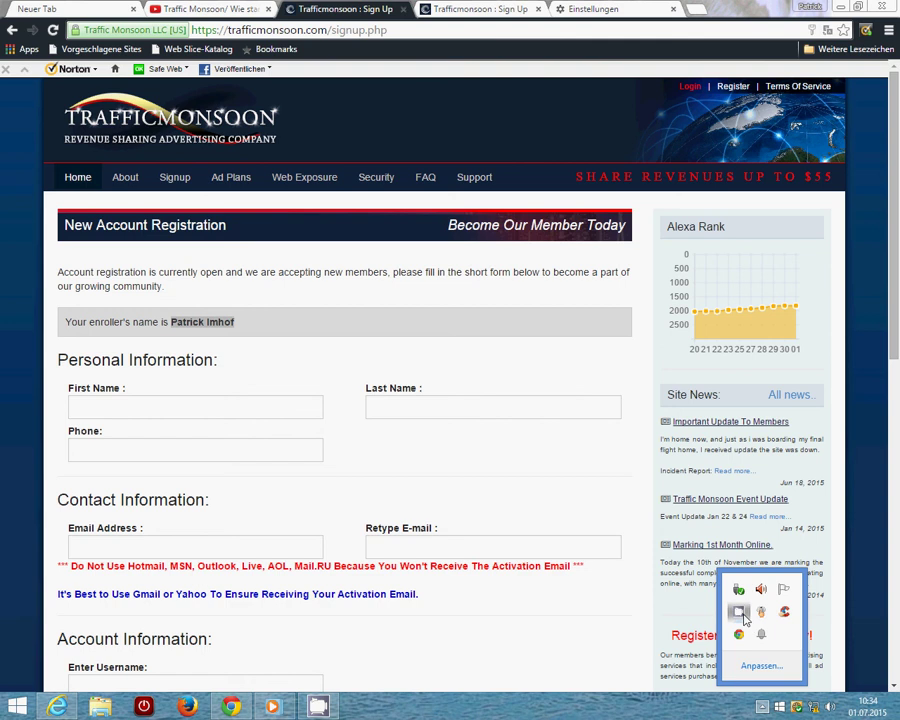
click(743, 617)
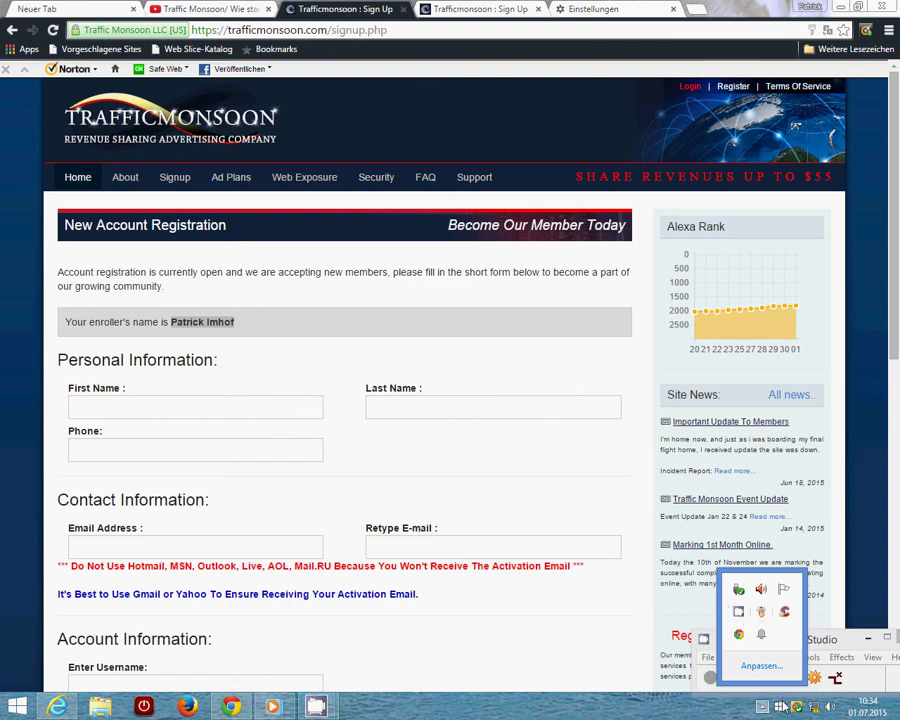
click(735, 682)
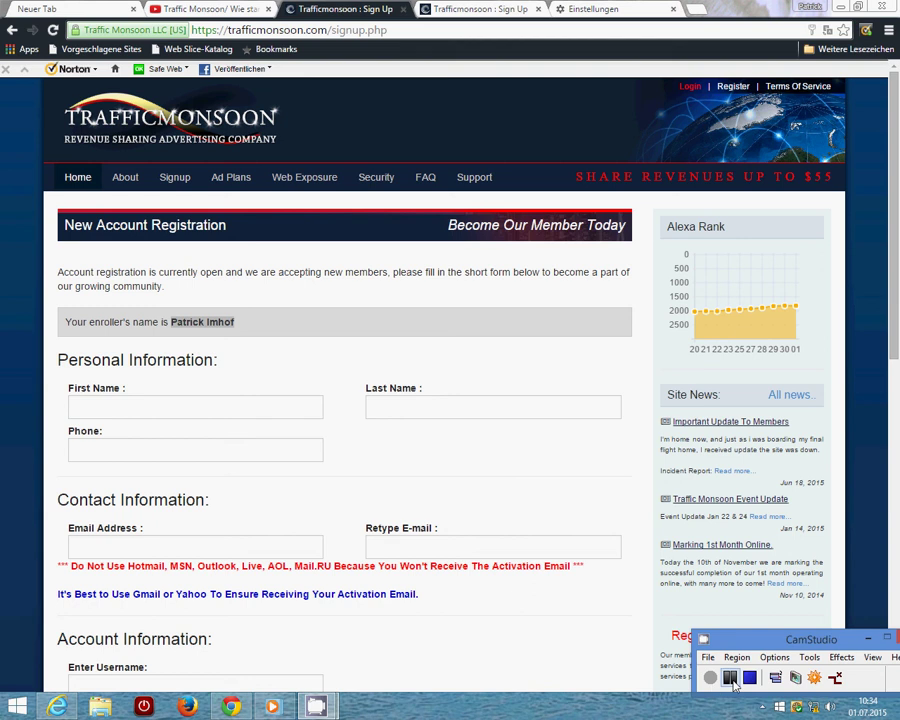